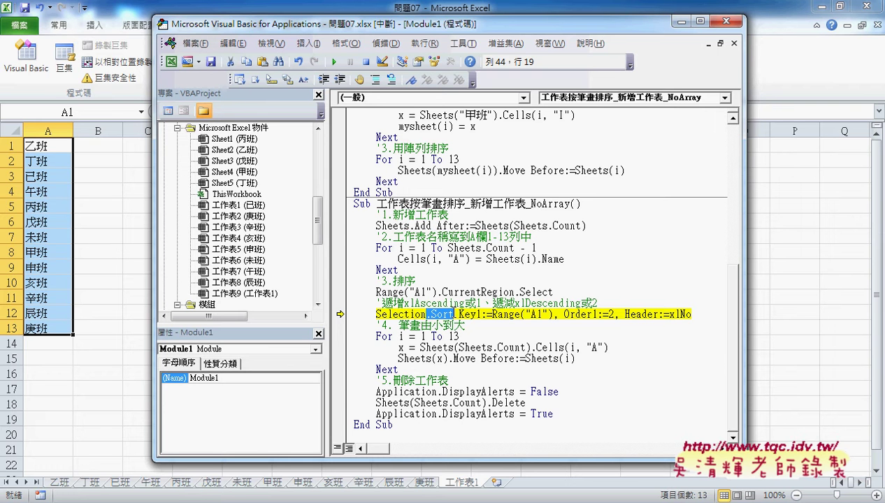
# - Review the Sort statement's arguments: Key1 Range("A1"), Order1 value 2 and Header xlNo
pyautogui.click(508, 317)
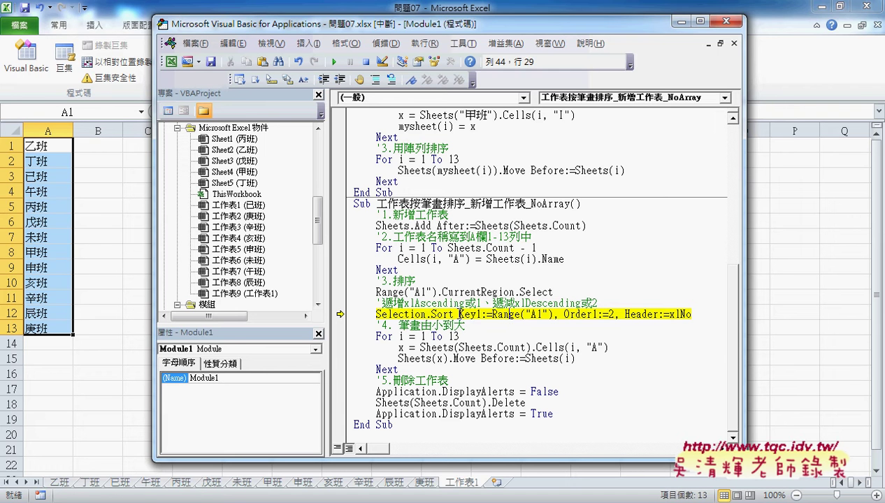
pyautogui.doubleClick(466, 315)
pyautogui.moveTo(511, 316)
pyautogui.moveTo(552, 314); pyautogui.dragTo(493, 314)
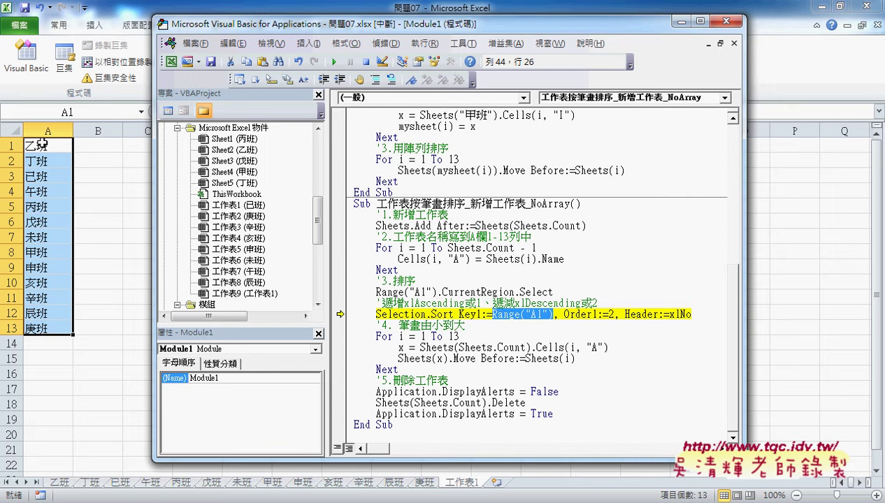
pyautogui.click(584, 316)
pyautogui.moveTo(596, 315); pyautogui.dragTo(564, 314)
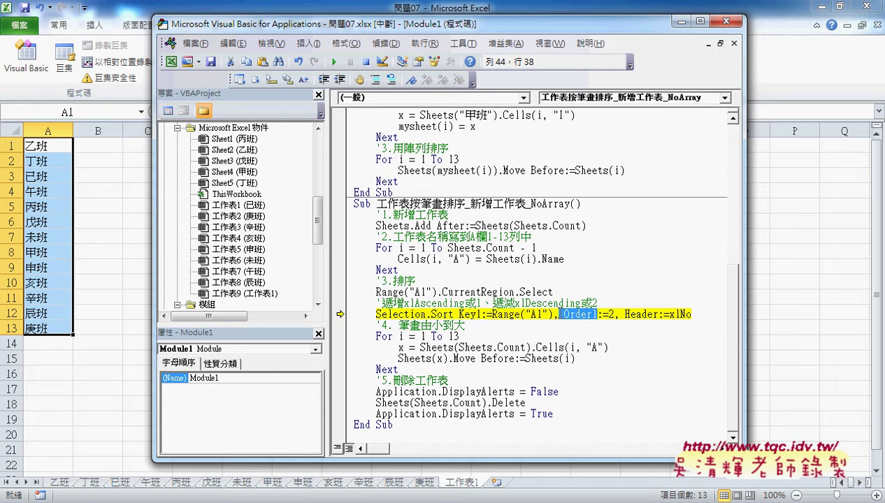
pyautogui.click(609, 314)
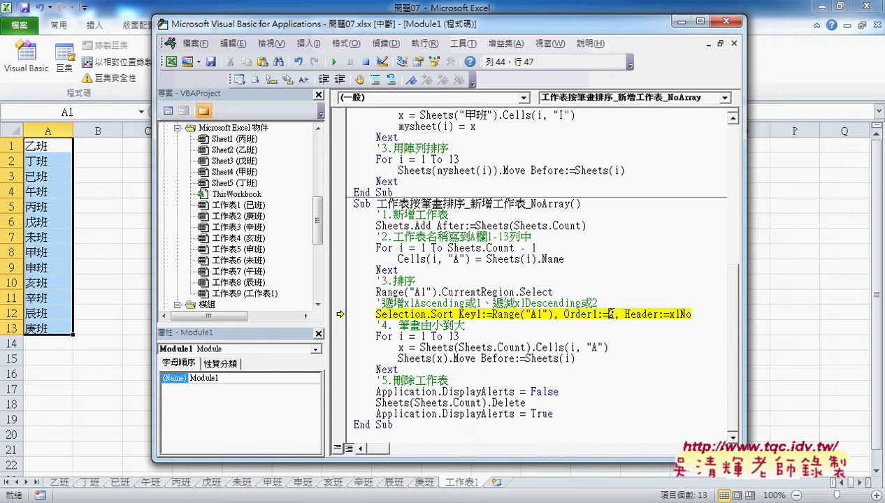
pyautogui.doubleClick(610, 314)
pyautogui.click(655, 315)
pyautogui.doubleClick(655, 314)
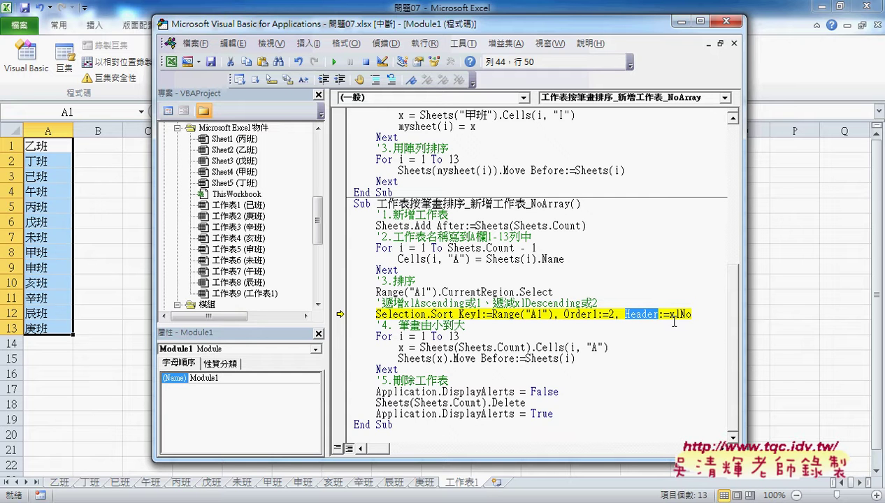
pyautogui.moveTo(692, 316); pyautogui.dragTo(668, 316)
pyautogui.moveTo(683, 321)
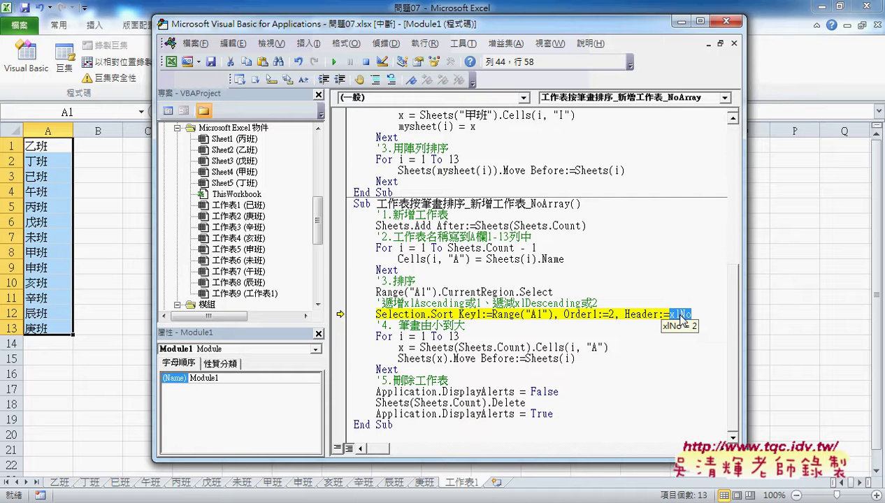
# - Run the sort descending, then change Order1 to 1 and rerun it ascending
pyautogui.press('F8')
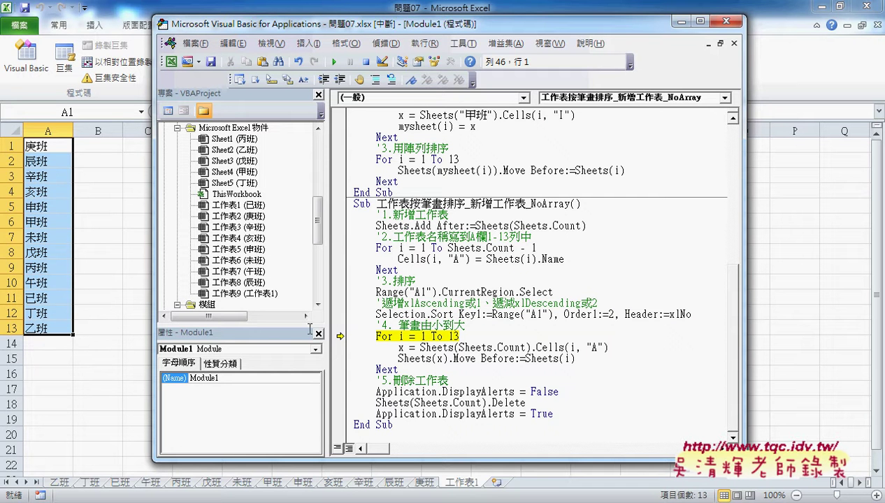
pyautogui.click(609, 315)
pyautogui.doubleClick(608, 315)
pyautogui.write('1')
pyautogui.moveTo(341, 336); pyautogui.dragTo(351, 316)
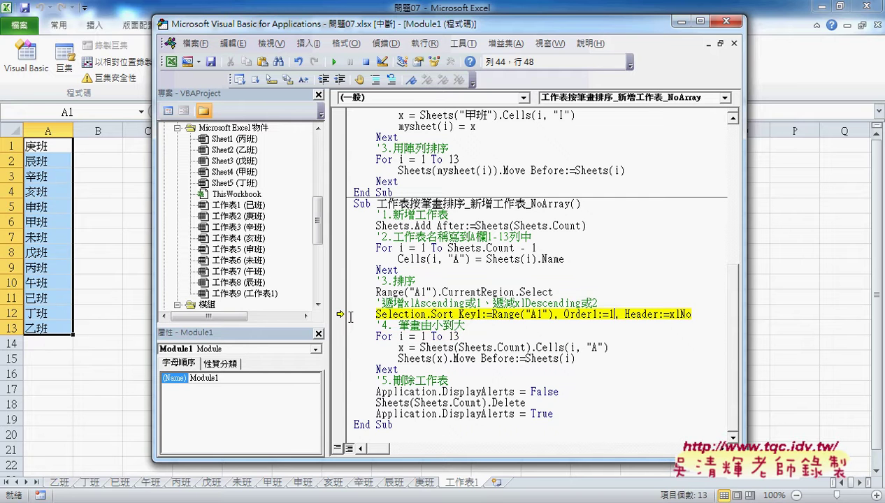
pyautogui.press('F8')
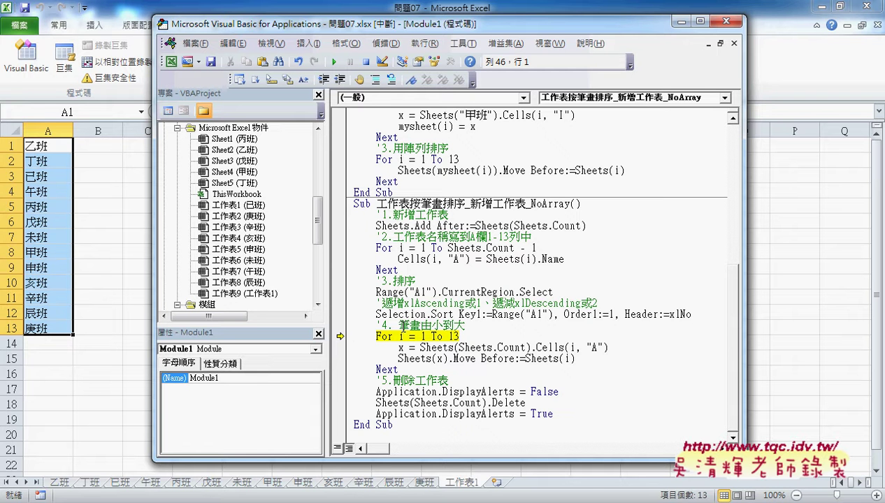
# - Restore Order1 to 2 and rerun the sort so column A runs 庚班 to 乙班
pyautogui.doubleClick(611, 314)
pyautogui.write('2')
pyautogui.moveTo(344, 323); pyautogui.dragTo(341, 316)
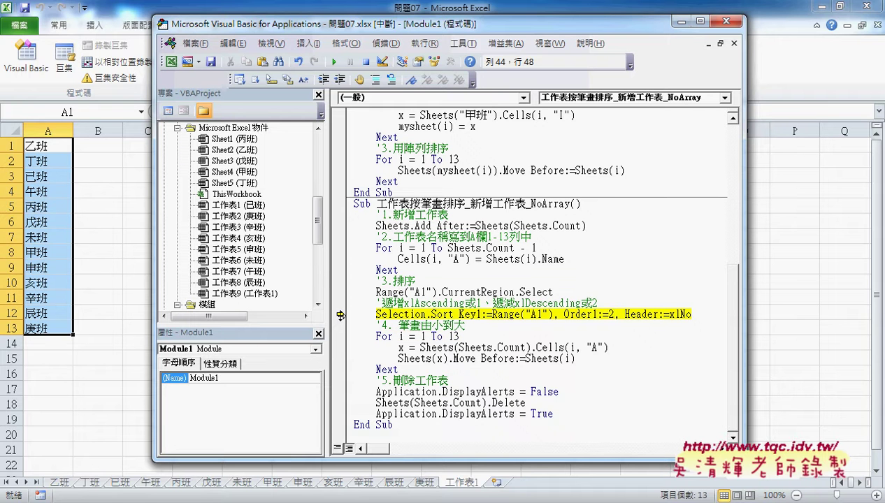
pyautogui.press('F8')
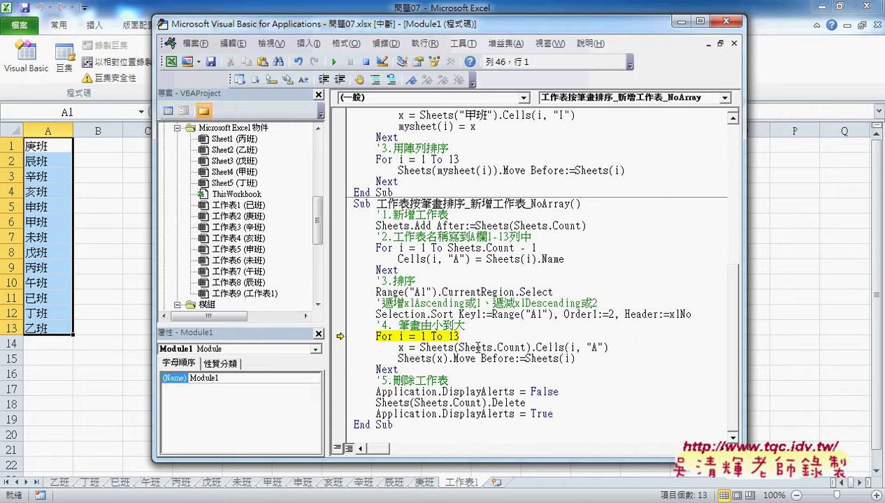
# - Step into the For loop and inspect Cells(i, "A"), which gives x the value 庚班
pyautogui.moveTo(478, 348)
pyautogui.press('F8')
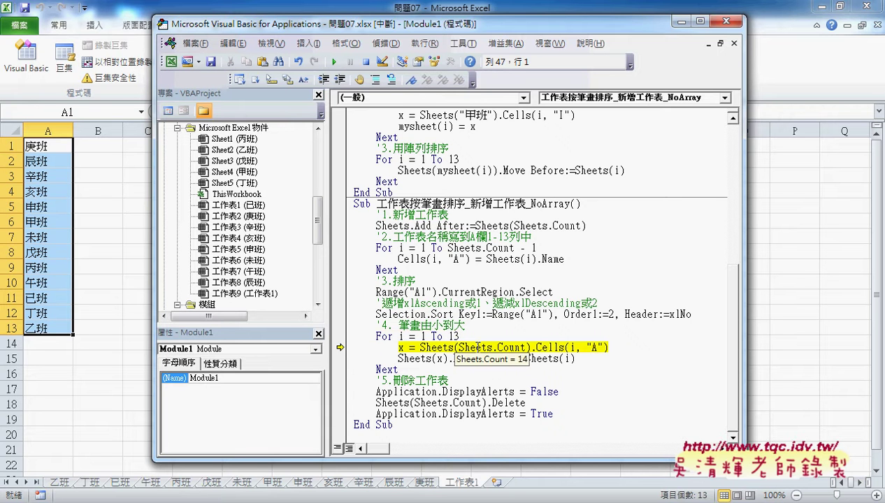
pyautogui.click(413, 347)
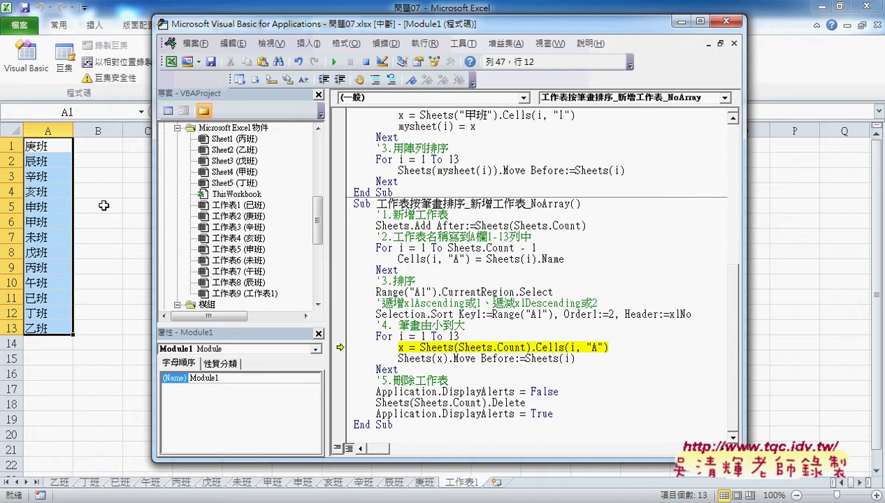
pyautogui.moveTo(610, 347); pyautogui.dragTo(537, 349)
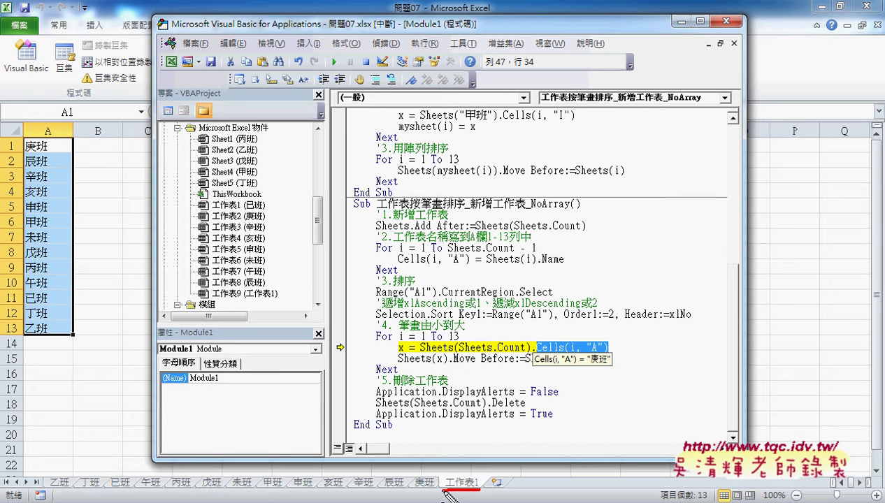
pyautogui.moveTo(444, 490); pyautogui.dragTo(485, 493)
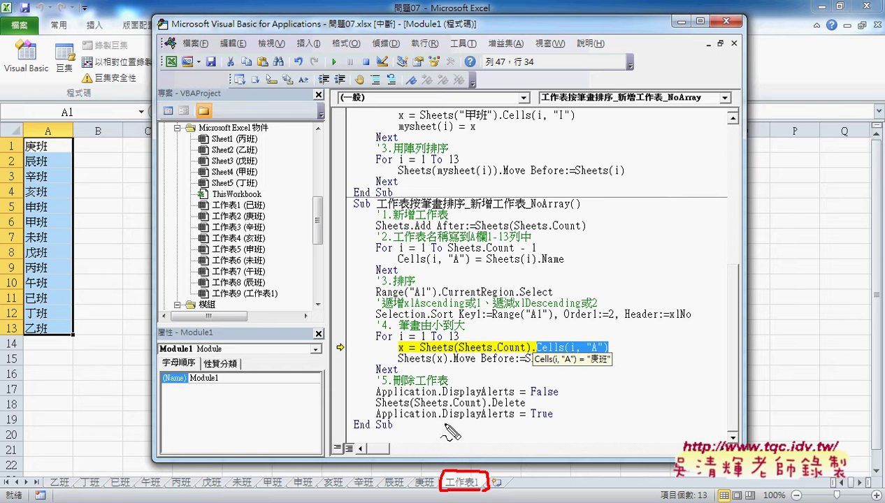
pyautogui.moveTo(462, 349); pyautogui.dragTo(491, 358)
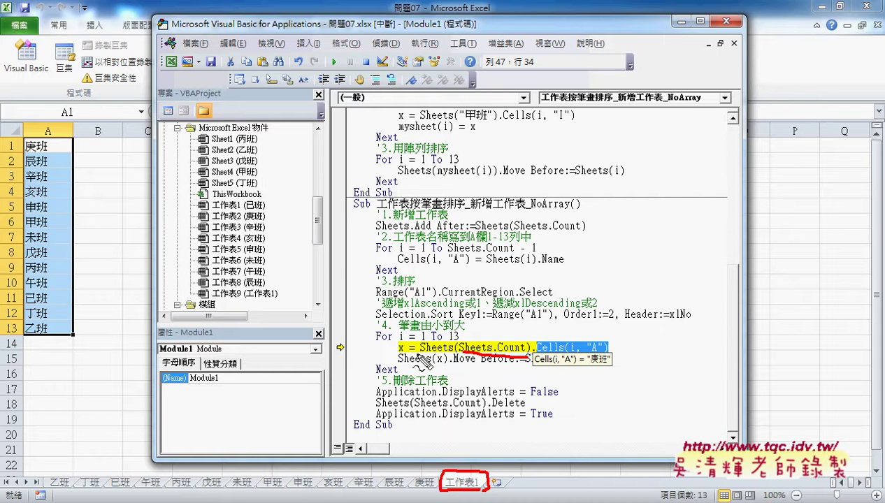
# - Move 庚班 to the front, then break on DisplayAlerts = False and run the remaining iterations
pyautogui.press('F8')
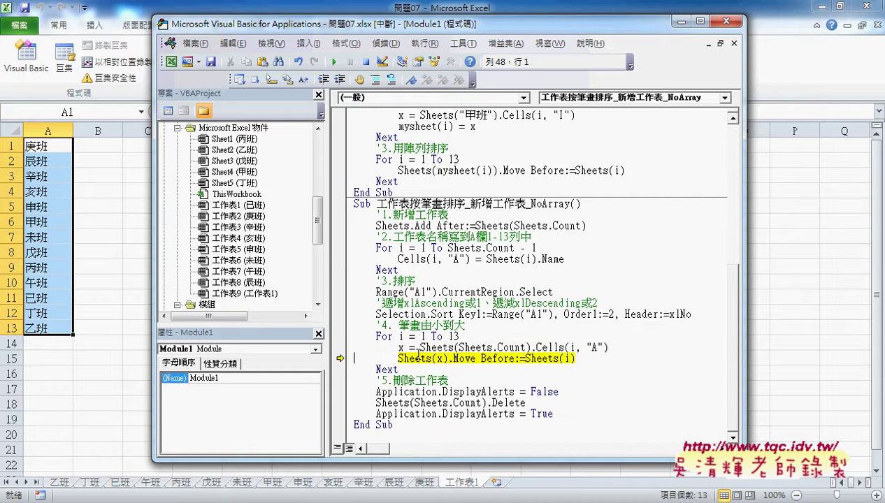
pyautogui.moveTo(399, 348)
pyautogui.moveTo(573, 348)
pyautogui.press('F8')
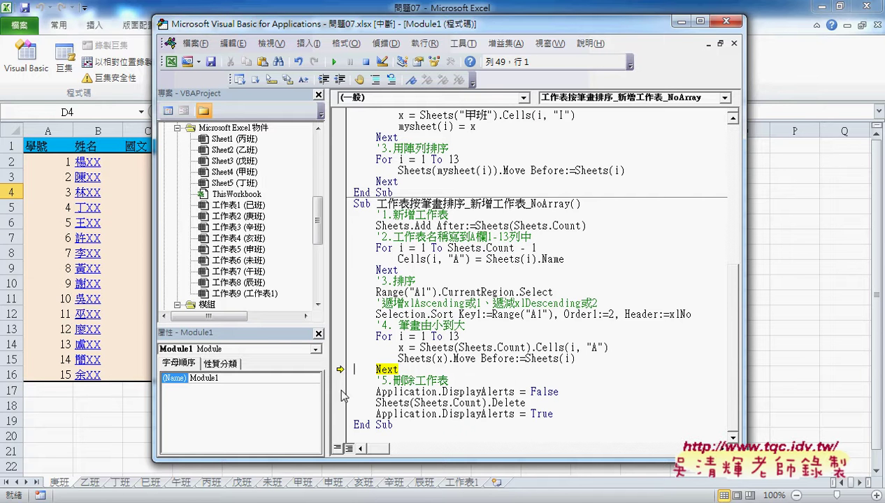
pyautogui.click(338, 391)
pyautogui.click(334, 61)
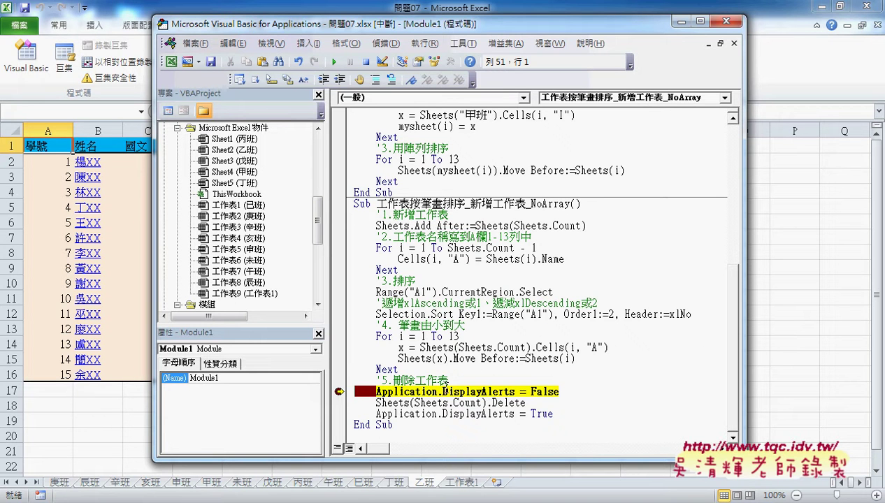
# - Inspect the False setting and the Sheets.Count expression on the deletion lines
pyautogui.moveTo(436, 395)
pyautogui.moveTo(558, 392); pyautogui.dragTo(529, 393)
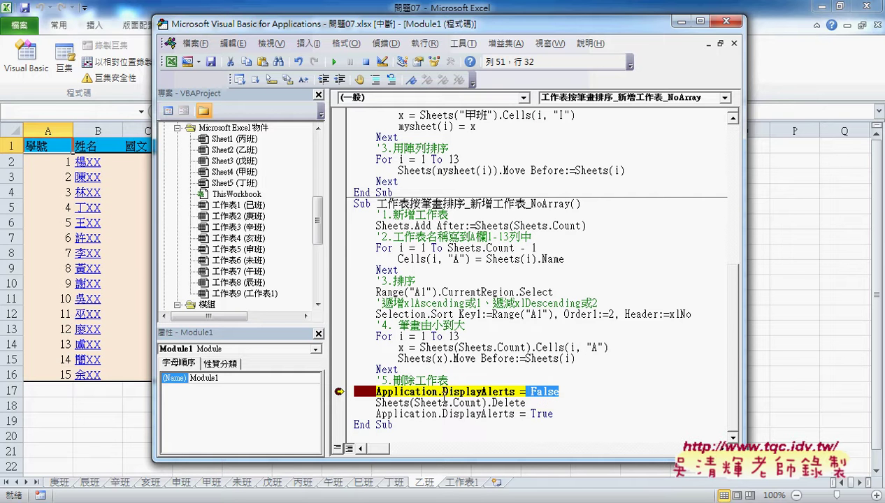
pyautogui.click(383, 403)
pyautogui.click(413, 404)
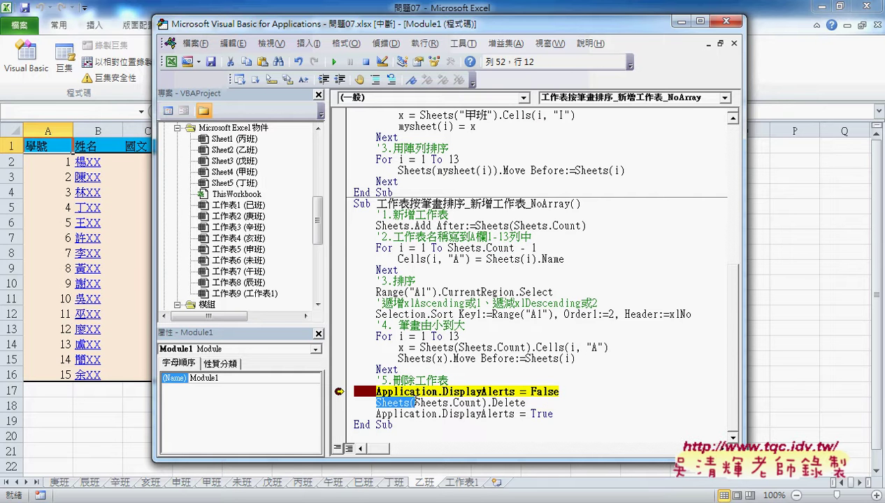
pyautogui.moveTo(414, 403); pyautogui.dragTo(481, 403)
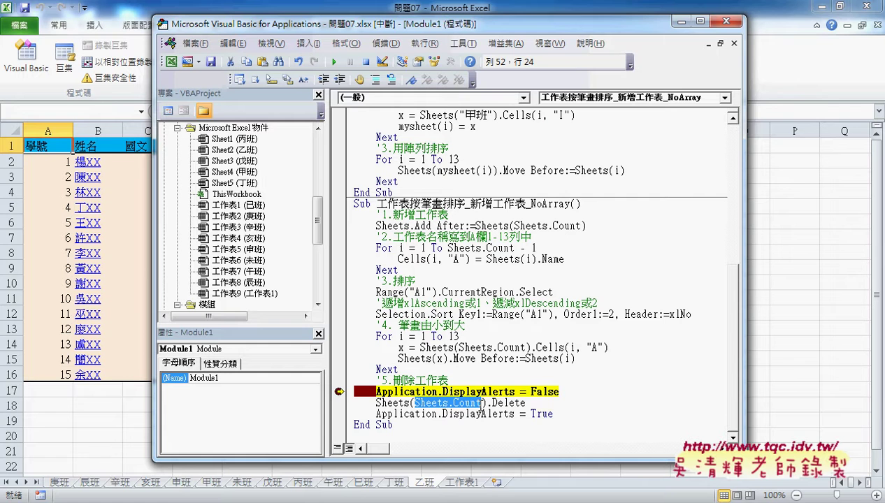
# - Step through alerts off, deleting 工作表9 and alerts on, clear the breakpoint and finish
pyautogui.press('F8')
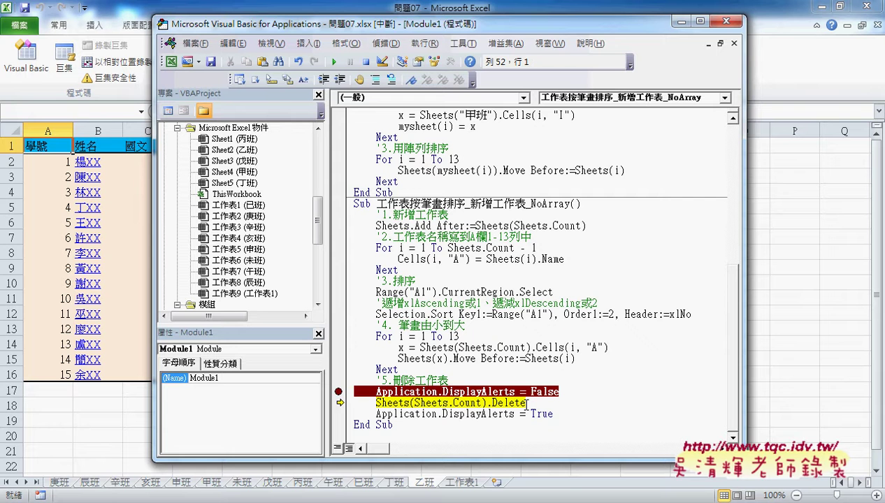
pyautogui.press('F8')
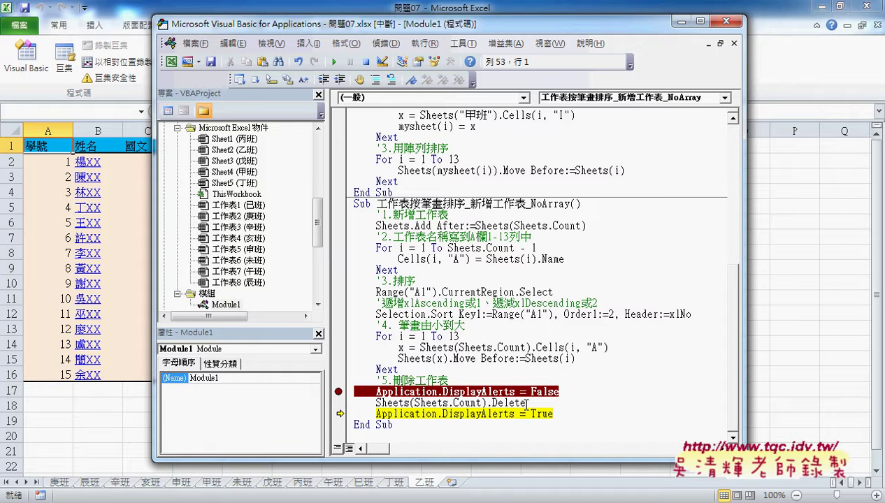
pyautogui.press('F8')
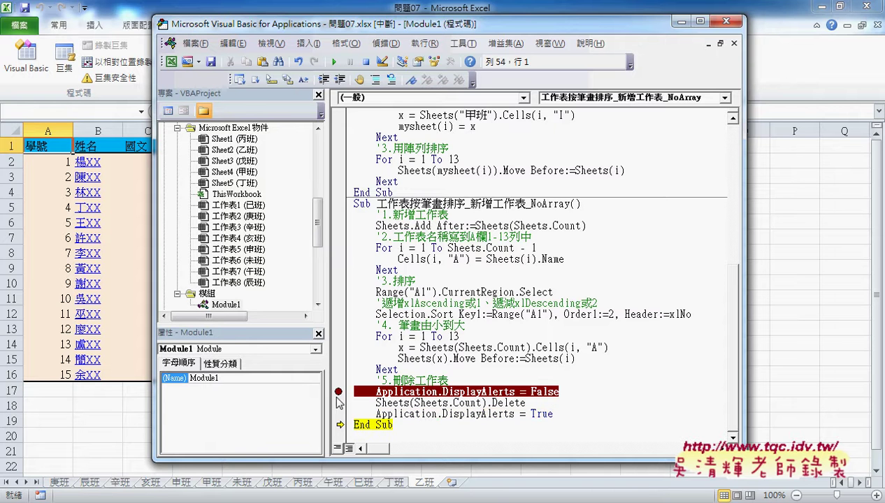
pyautogui.click(338, 393)
pyautogui.moveTo(433, 392)
pyautogui.press('F8')
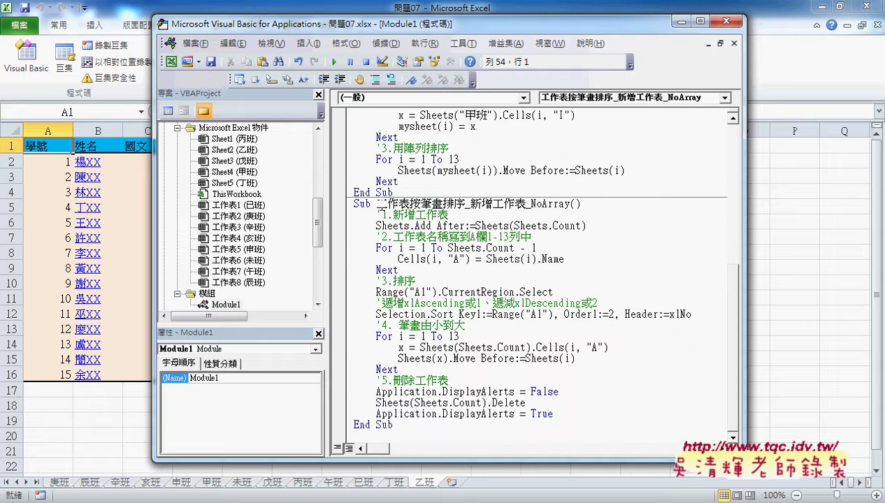
pyautogui.moveTo(376, 203); pyautogui.dragTo(467, 204)
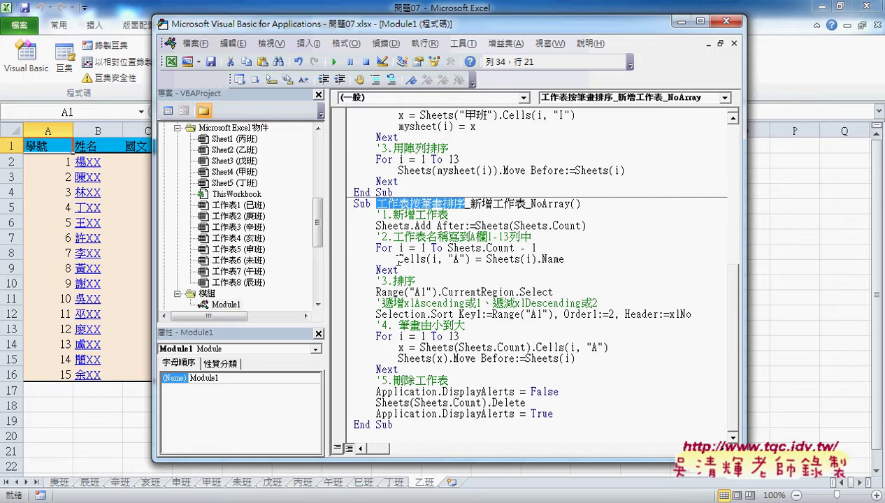
pyautogui.moveTo(353, 280); pyautogui.dragTo(711, 319)
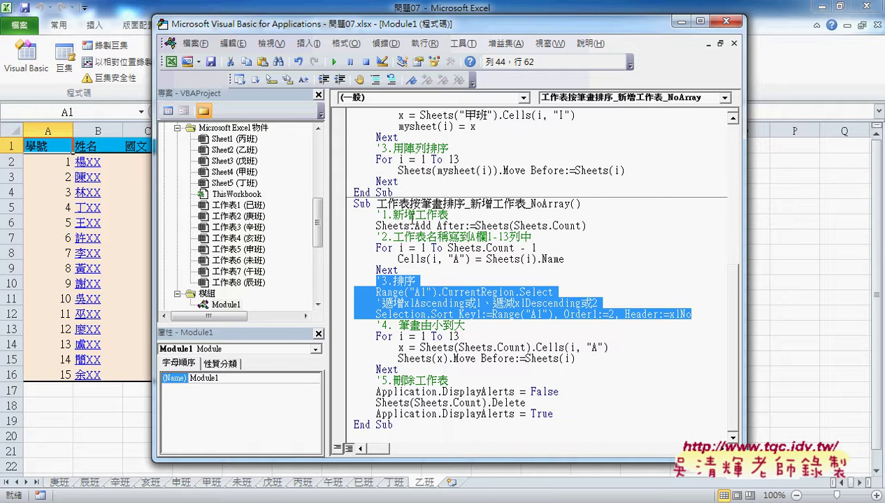
pyautogui.doubleClick(426, 225)
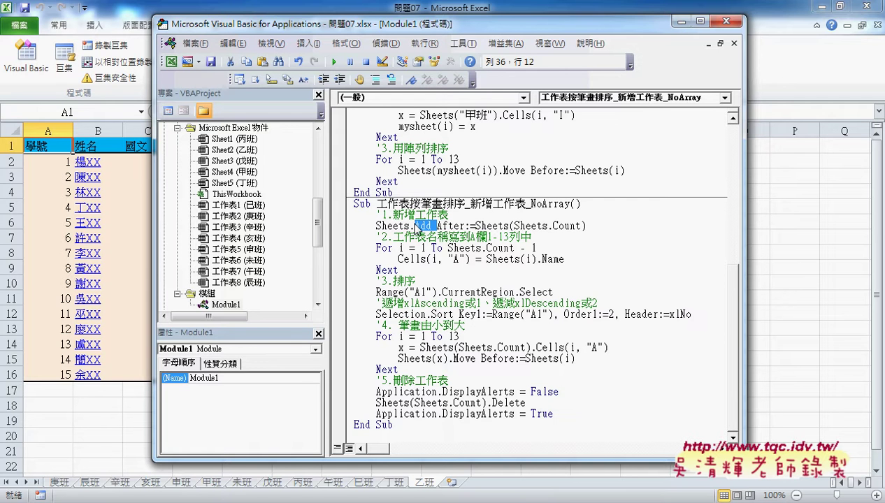
pyautogui.click(515, 225)
pyautogui.moveTo(515, 225); pyautogui.dragTo(579, 230)
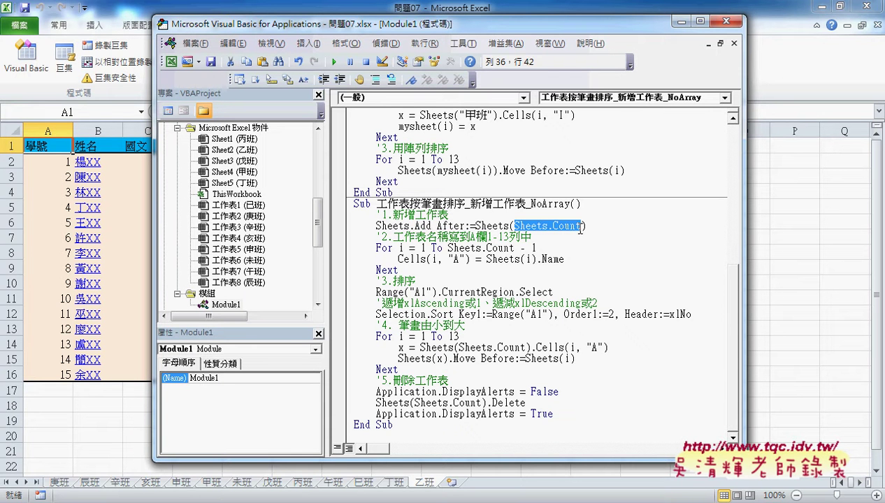
pyautogui.moveTo(526, 402); pyautogui.dragTo(377, 404)
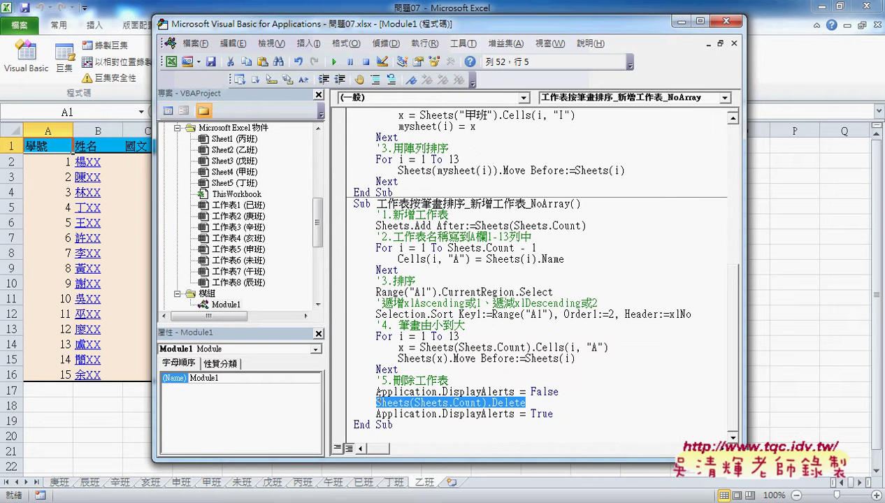
# - Switch to the 程式碼 Google Docs document and scroll to the sort macro code
pyautogui.moveTo(209, 493)
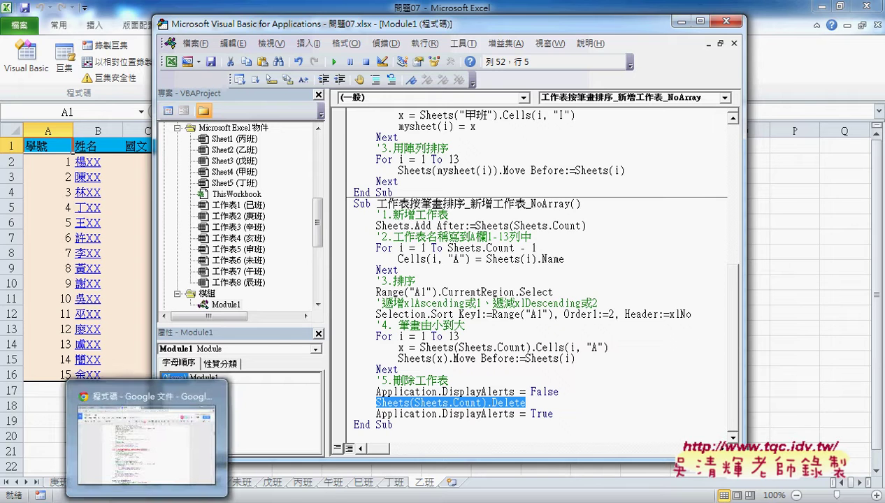
pyautogui.click(203, 413)
pyautogui.scroll(1, 393, 298)
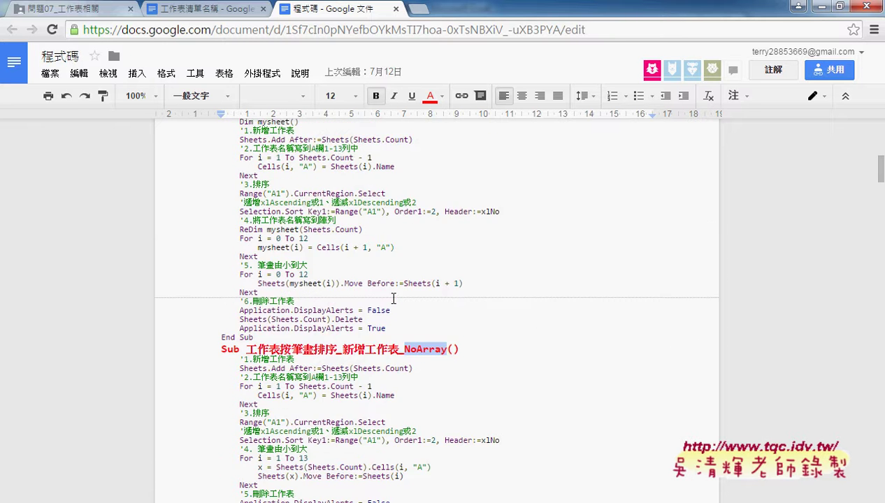
pyautogui.scroll(1, 393, 299)
pyautogui.scroll(-2, 383, 277)
pyautogui.scroll(-2, 384, 278)
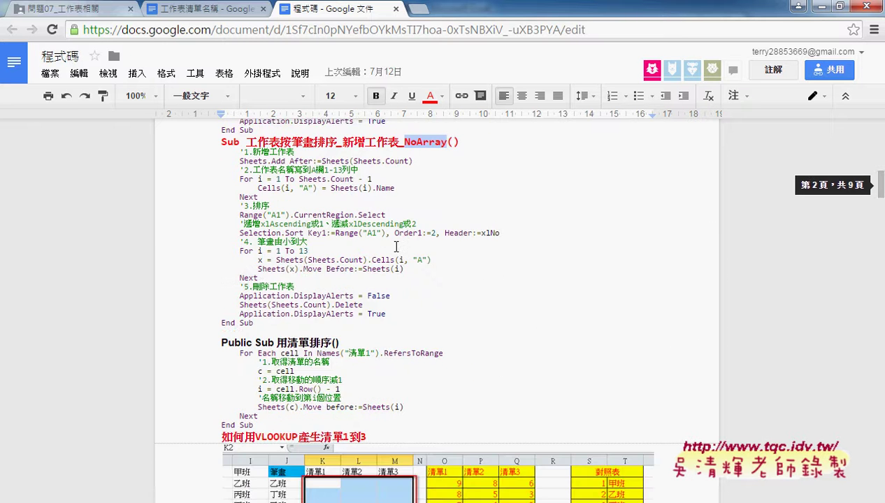
# - Highlight 'NoArray' in the macro name and Dim mysheet() in the array version above
pyautogui.click(406, 139)
pyautogui.moveTo(446, 142); pyautogui.dragTo(404, 143)
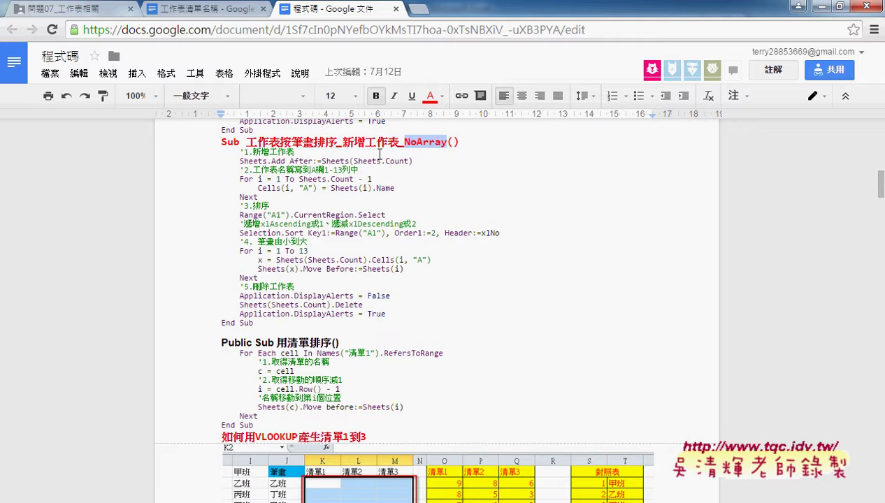
pyautogui.scroll(2, 453, 220)
pyautogui.scroll(1, 470, 229)
pyautogui.scroll(1, 389, 211)
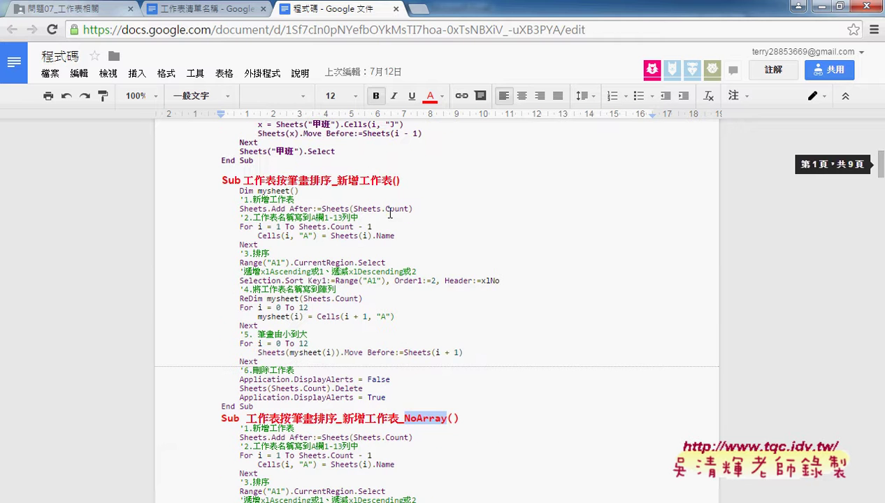
pyautogui.moveTo(299, 191); pyautogui.dragTo(238, 190)
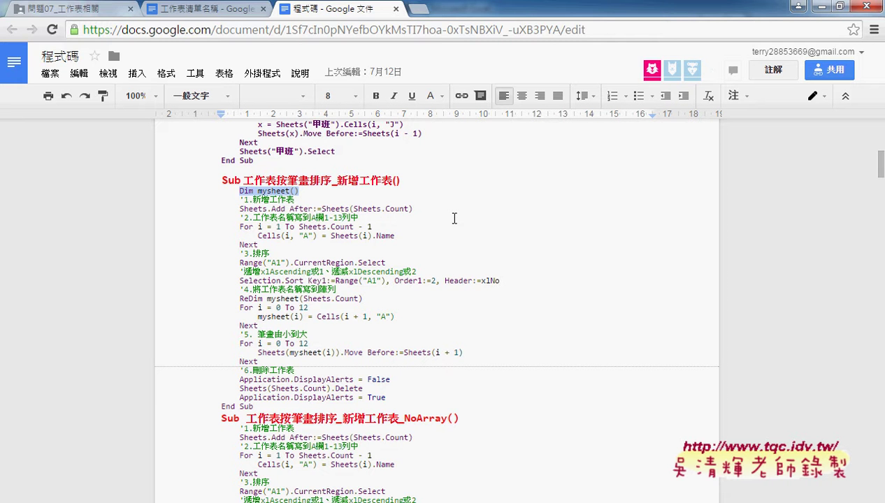
pyautogui.scroll(-1, 455, 218)
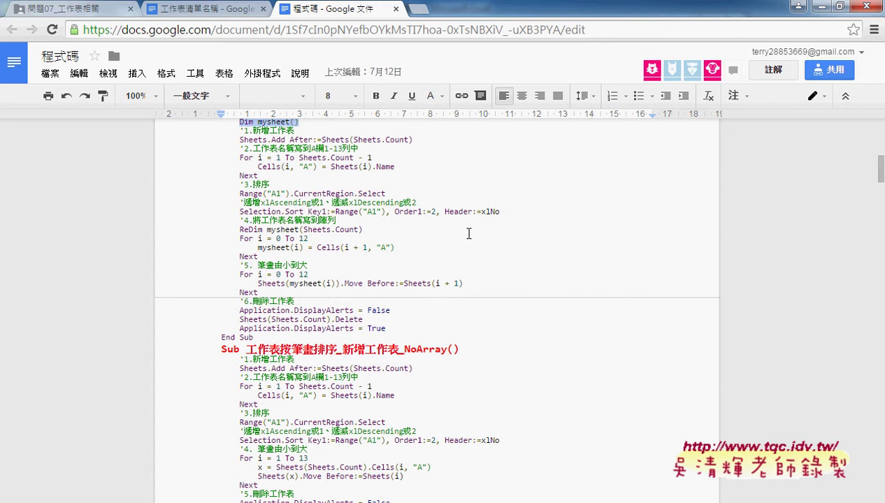
pyautogui.scroll(-3, 469, 234)
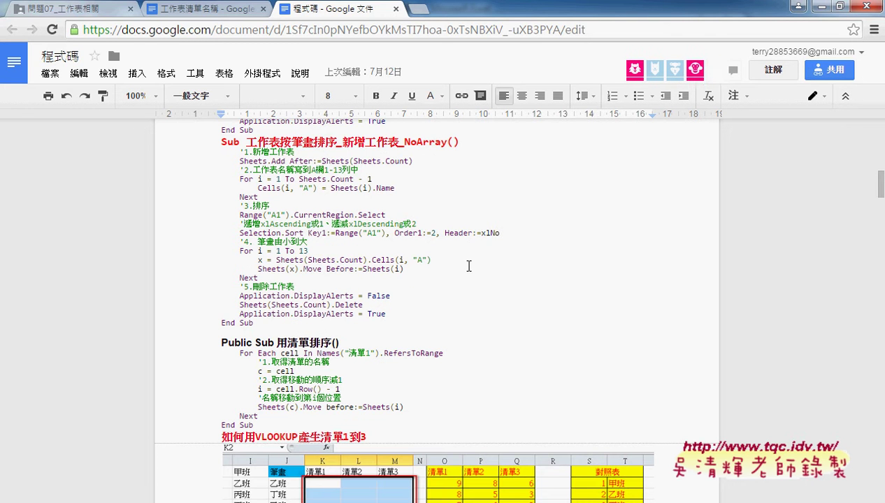